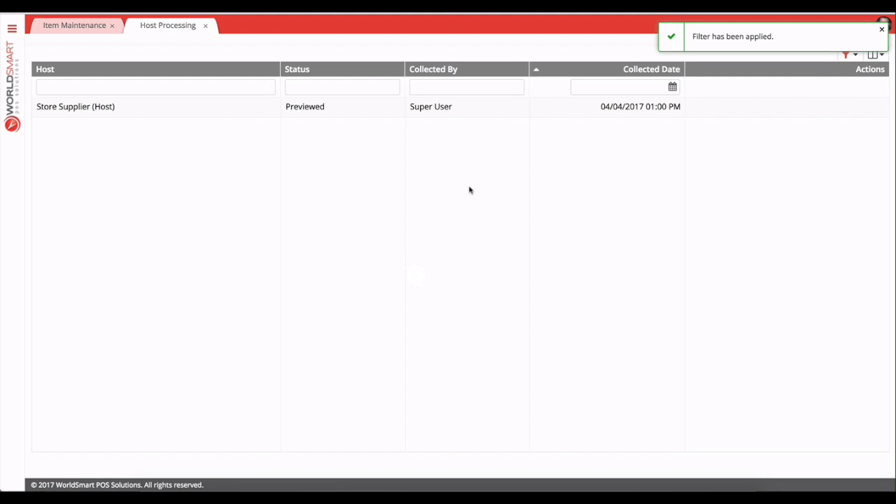
Collect the Metcash IGAD (Host-Grocery) host into host processing.
{"action": "left_click", "coordinate": [876, 43]}
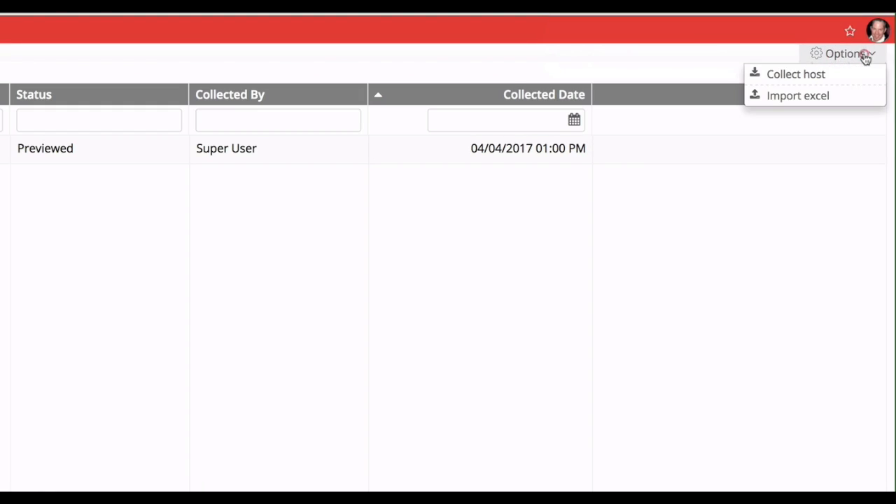
{"action": "left_click", "coordinate": [822, 75]}
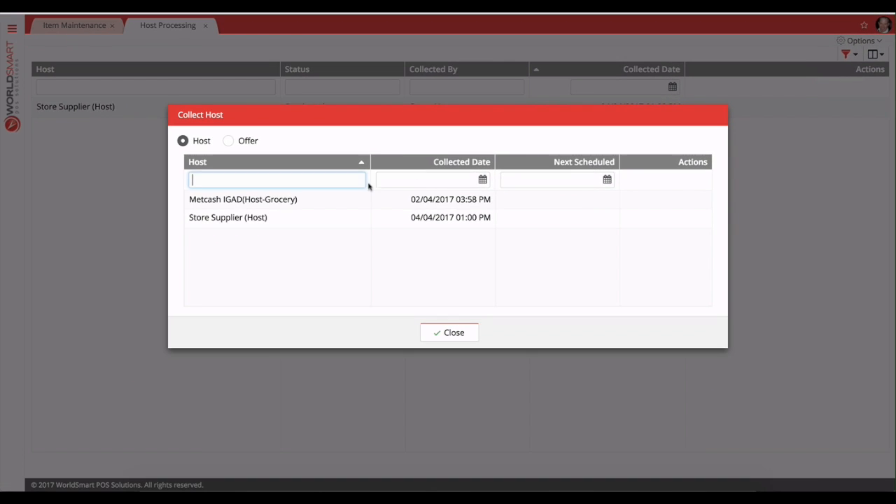
{"action": "double_click", "coordinate": [414, 200]}
{"action": "left_click", "coordinate": [481, 184]}
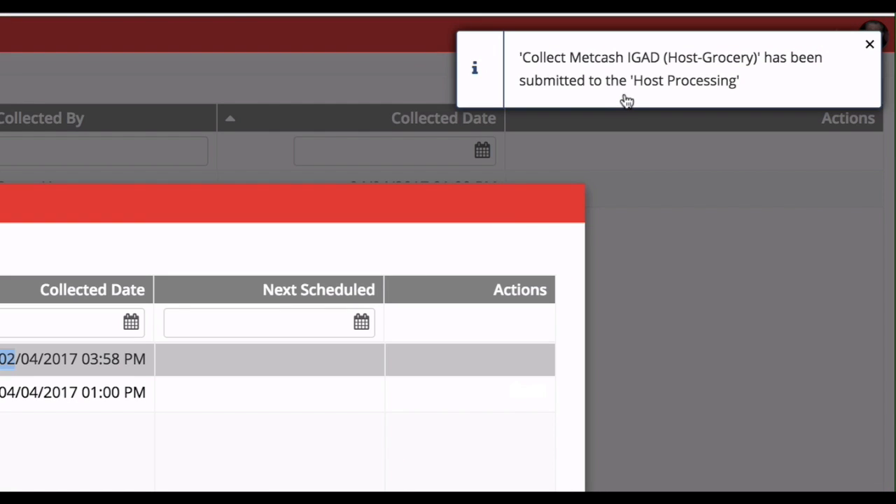
{"action": "left_click", "coordinate": [465, 334]}
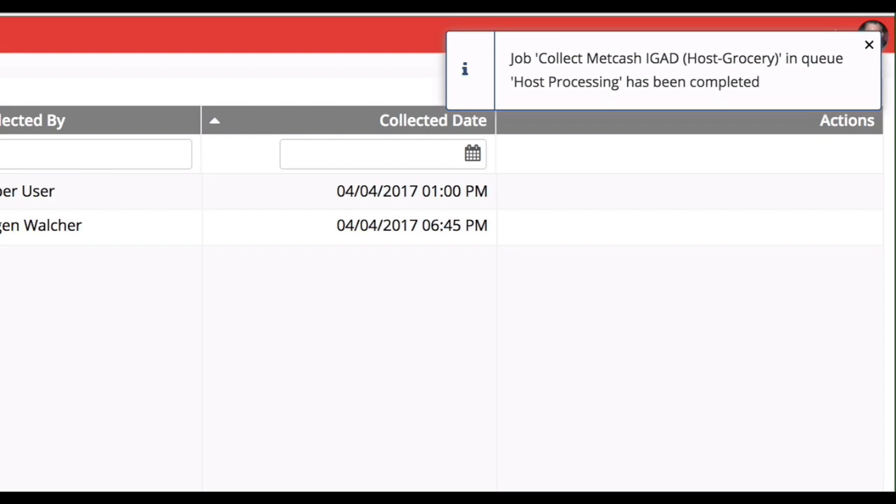
Process the collected Metcash IGAD host and open the Host Processing job queue.
{"action": "left_click", "coordinate": [320, 125]}
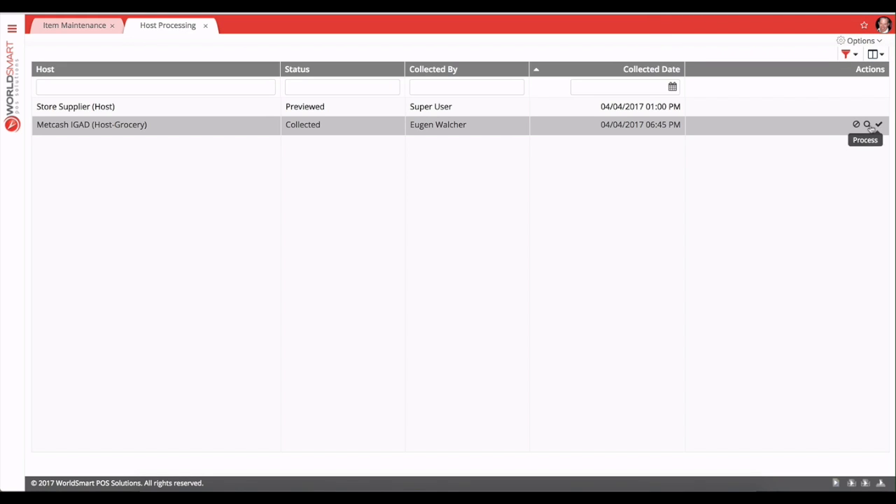
{"action": "left_click", "coordinate": [867, 124]}
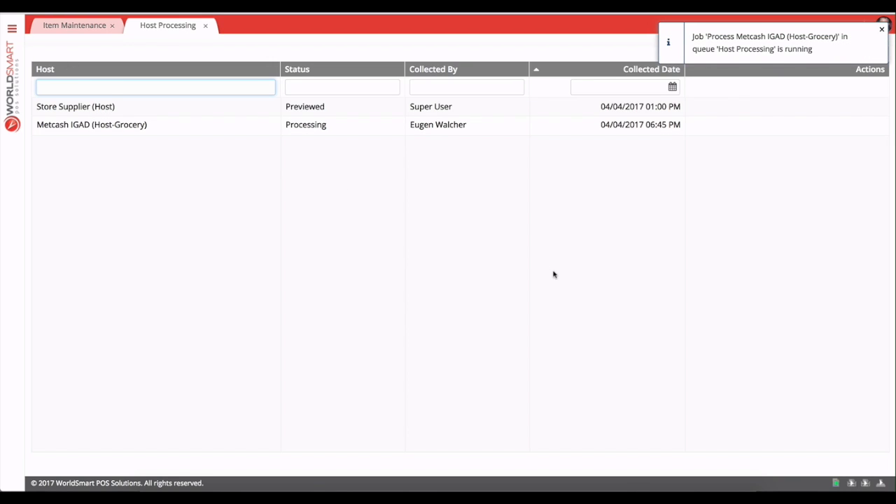
{"action": "mouse_move", "coordinate": [836, 483]}
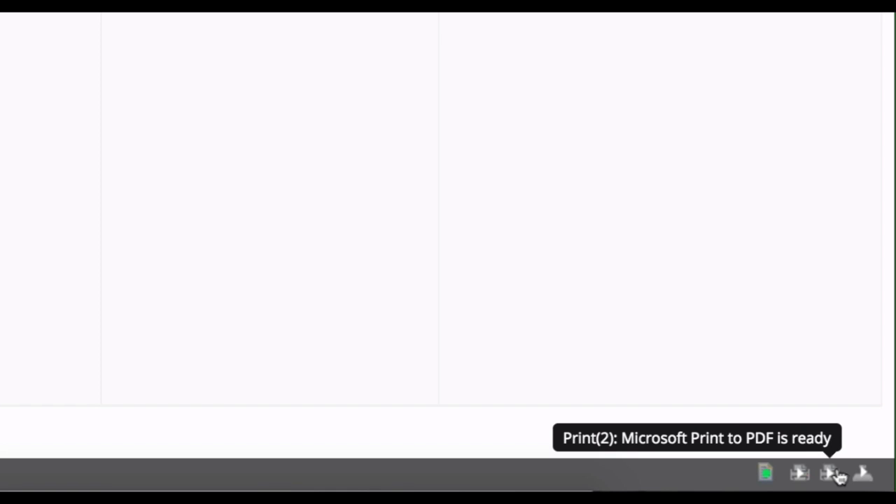
{"action": "mouse_move", "coordinate": [863, 476]}
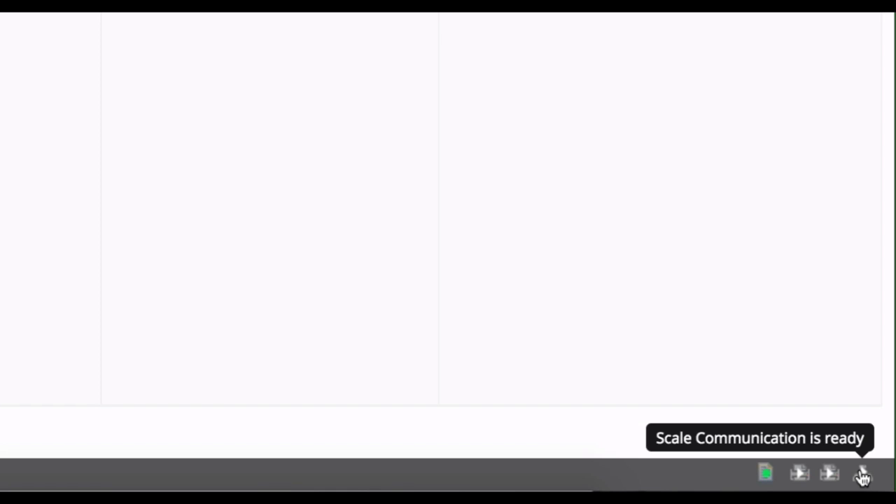
{"action": "left_click", "coordinate": [766, 477]}
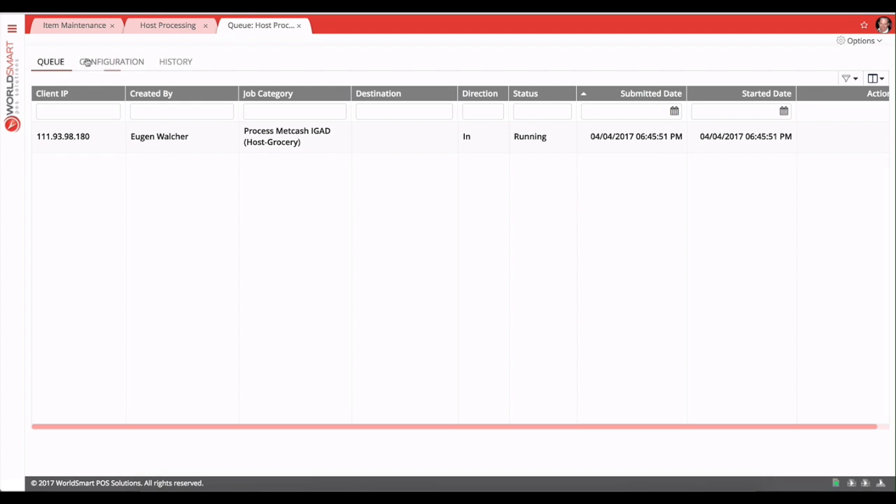
Open Product Hierarchy, enable the global GST settings with GST code G, and save.
{"action": "left_click", "coordinate": [12, 29]}
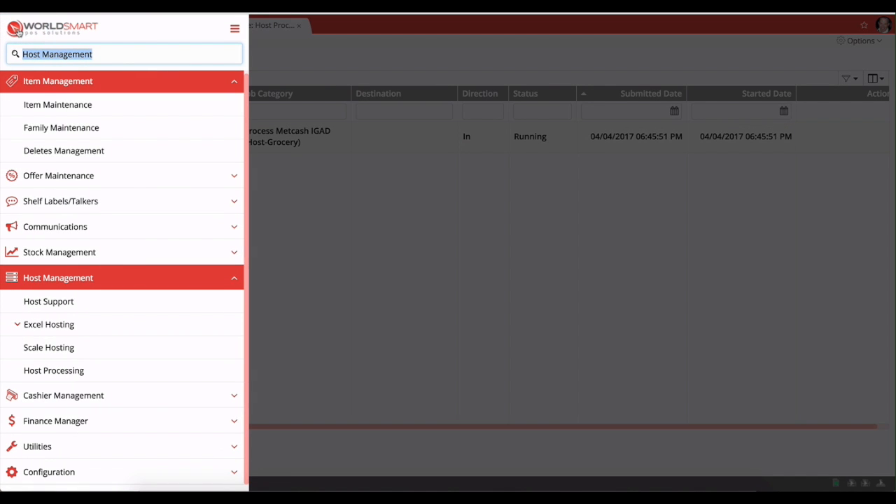
{"action": "type", "text": "hiera"}
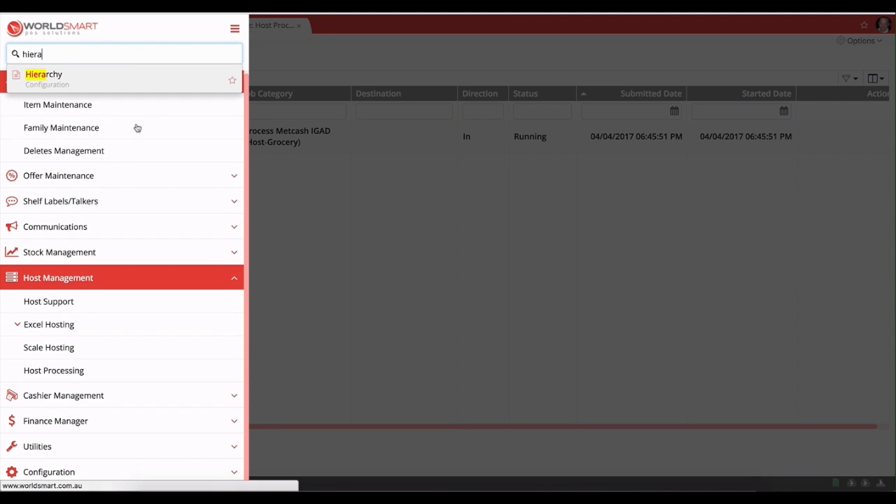
{"action": "key", "text": "Return"}
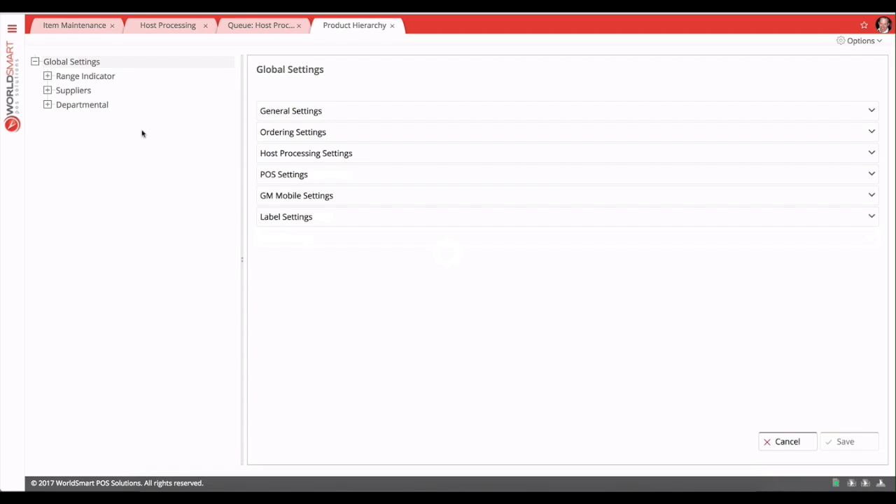
{"action": "left_click", "coordinate": [325, 112]}
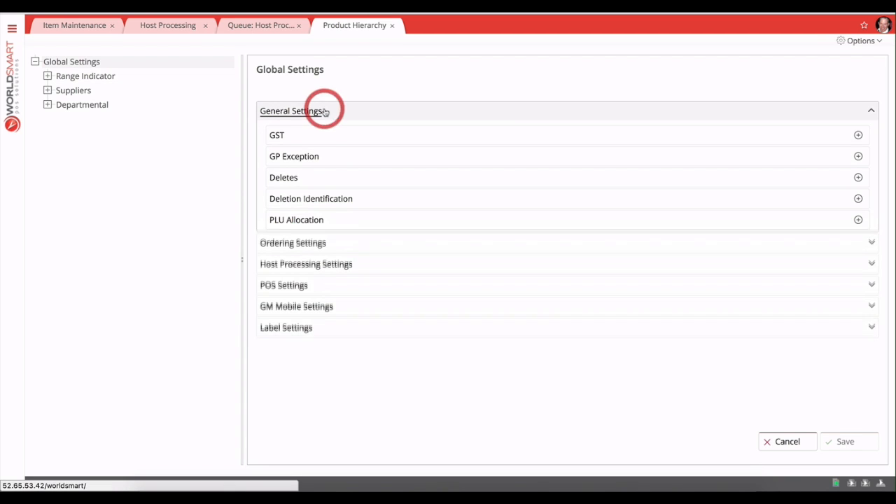
{"action": "left_click", "coordinate": [298, 136]}
{"action": "left_click", "coordinate": [280, 160]}
{"action": "left_click", "coordinate": [464, 166]}
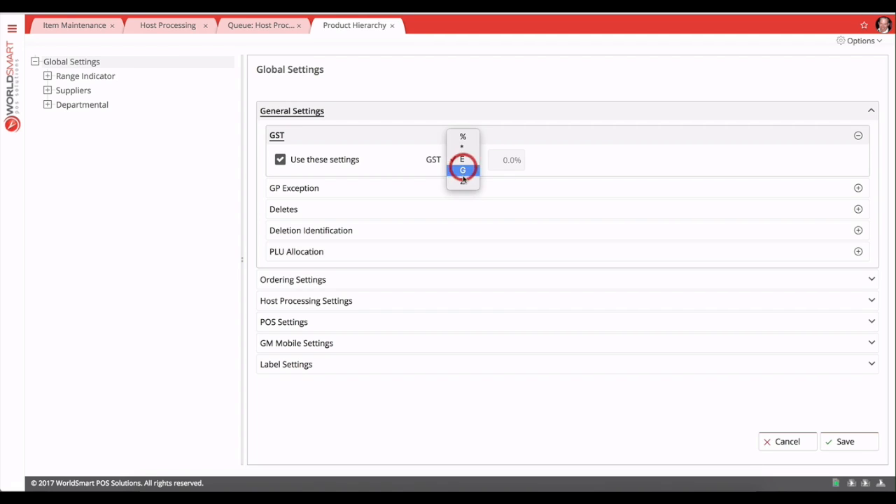
{"action": "left_click", "coordinate": [463, 171]}
{"action": "left_click", "coordinate": [836, 439]}
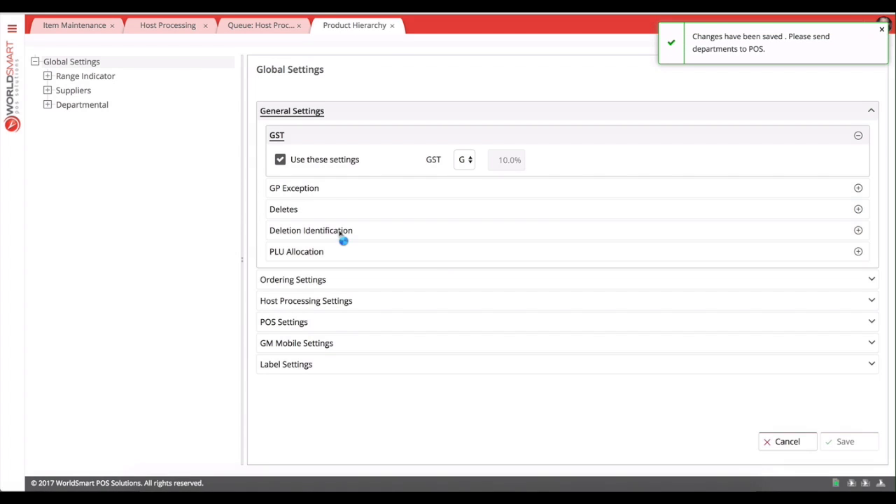
Enable the GP Method settings under Host Processing Settings with Follow RRP, and save.
{"action": "left_click", "coordinate": [306, 301]}
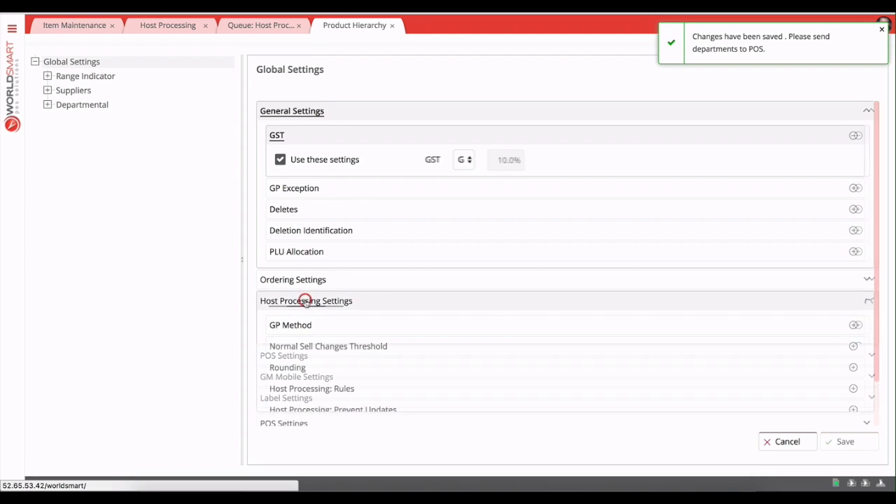
{"action": "left_click", "coordinate": [297, 324]}
{"action": "left_click", "coordinate": [280, 345]}
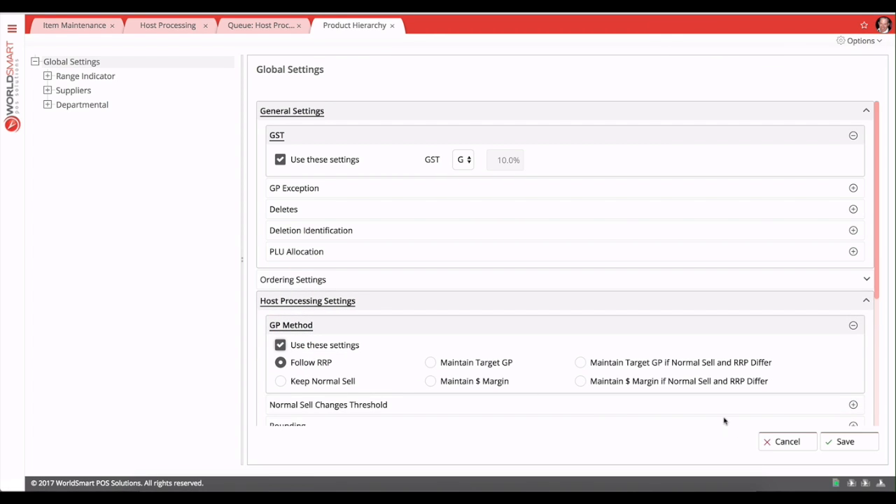
{"action": "left_click", "coordinate": [850, 442]}
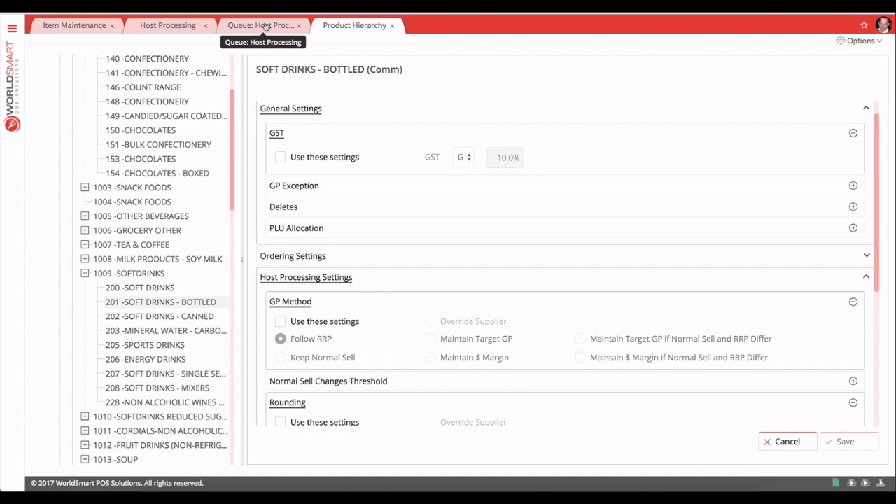
Check the running Metcash IGAD processing job in the queue and return to Host Processing.
{"action": "left_click", "coordinate": [265, 26]}
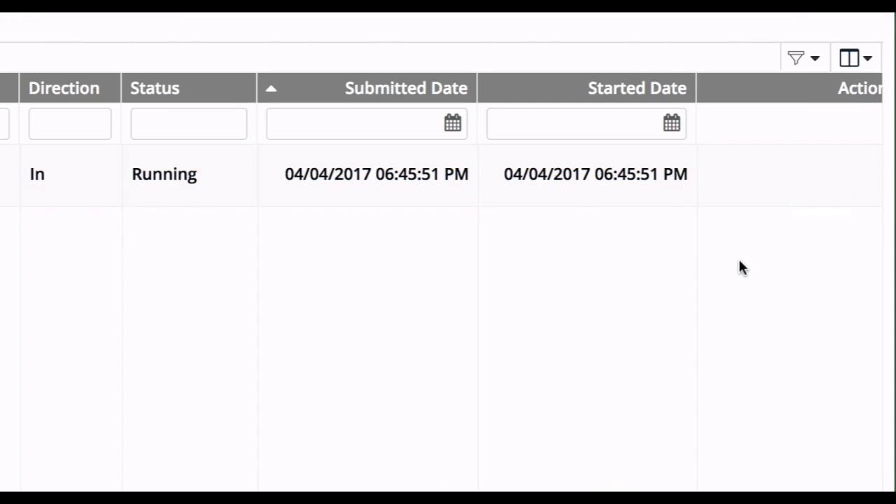
{"action": "scroll", "coordinate": [740, 262], "scroll_direction": "right", "scroll_amount": 1}
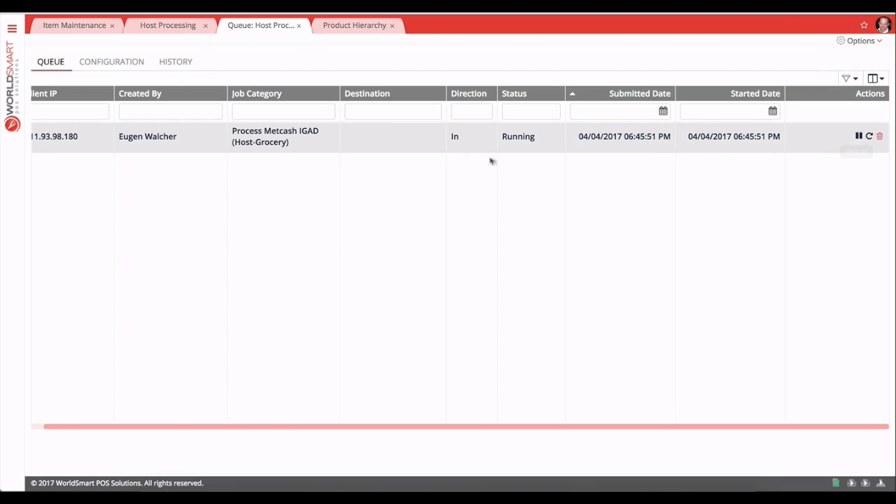
{"action": "left_click", "coordinate": [167, 27]}
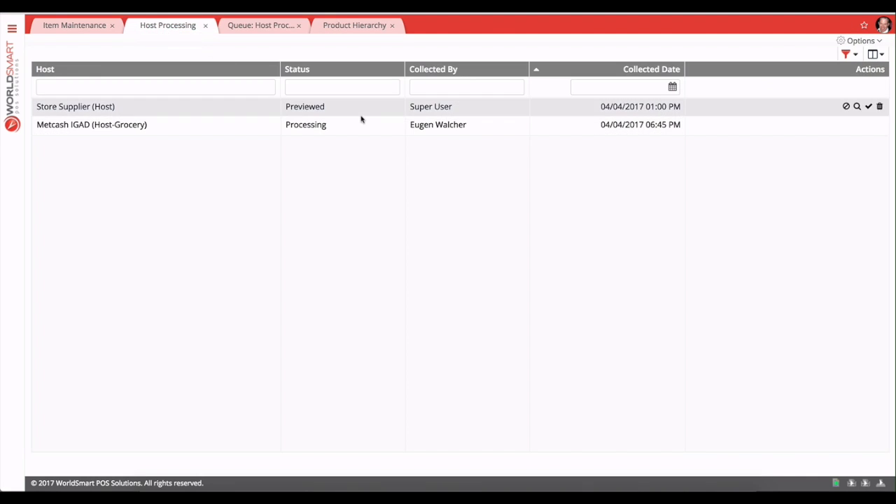
Add the Processed Date column to the host grid beside Collected Date and narrow the Collected Date column.
{"action": "left_click", "coordinate": [874, 54]}
{"action": "scroll", "coordinate": [763, 362], "scroll_direction": "down", "scroll_amount": 1}
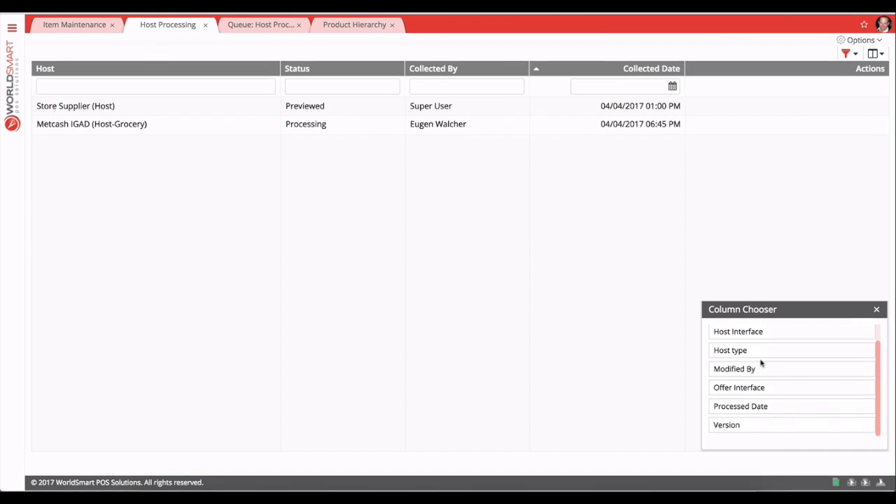
{"action": "left_click_drag", "start_coordinate": [751, 409], "coordinate": [705, 91]}
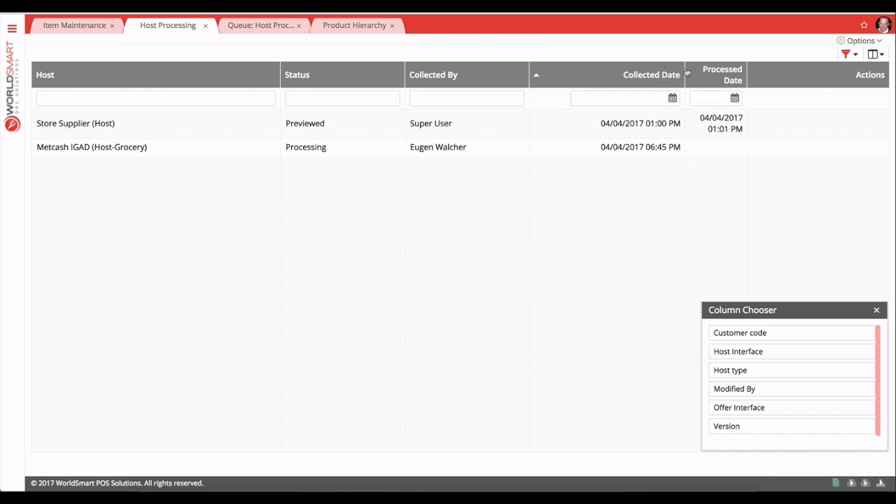
{"action": "left_click_drag", "start_coordinate": [682, 68], "coordinate": [645, 66]}
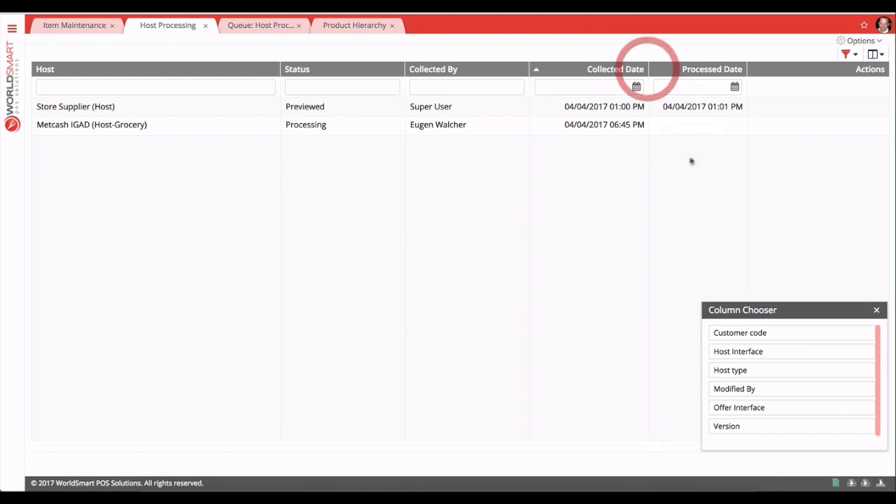
{"action": "left_click", "coordinate": [676, 125]}
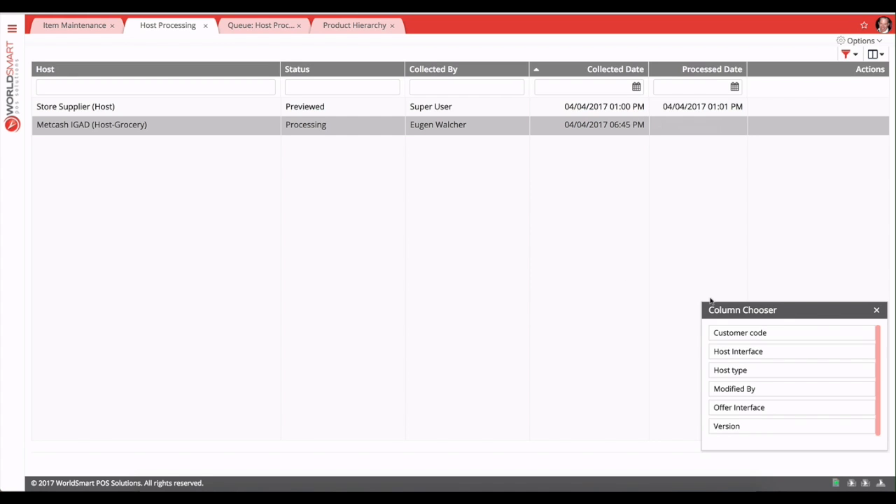
{"action": "left_click", "coordinate": [877, 311]}
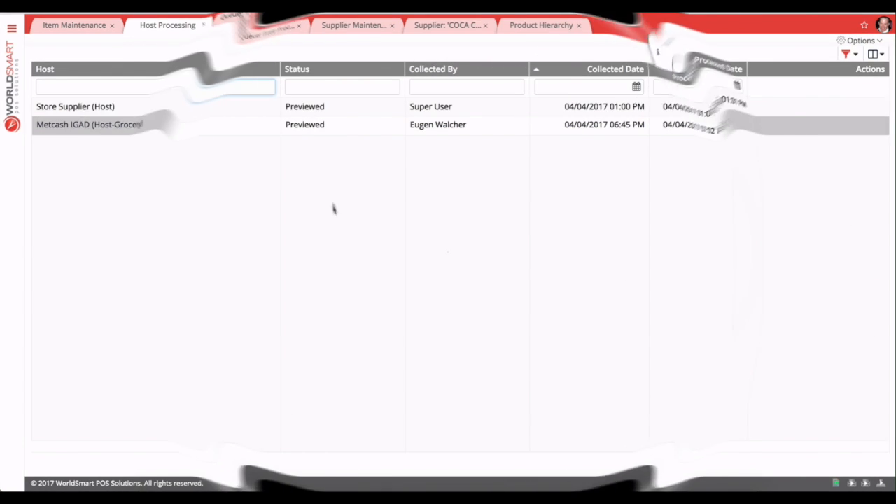
Open the preview of the Metcash IGAD host and switch to its New Items list.
{"action": "left_click", "coordinate": [320, 126]}
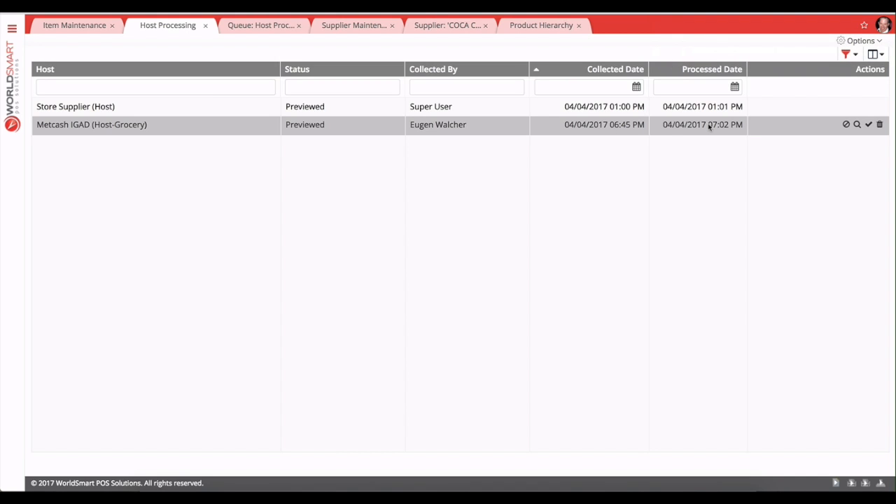
{"action": "left_click", "coordinate": [858, 124]}
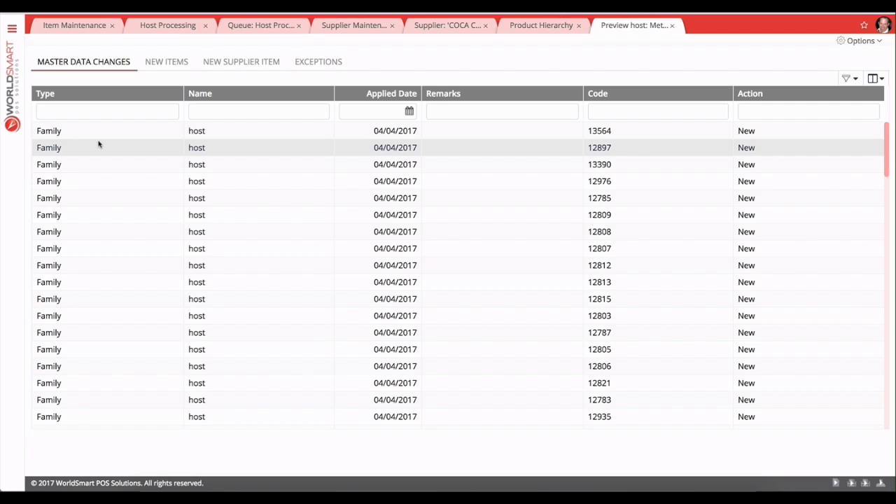
{"action": "left_click", "coordinate": [176, 64]}
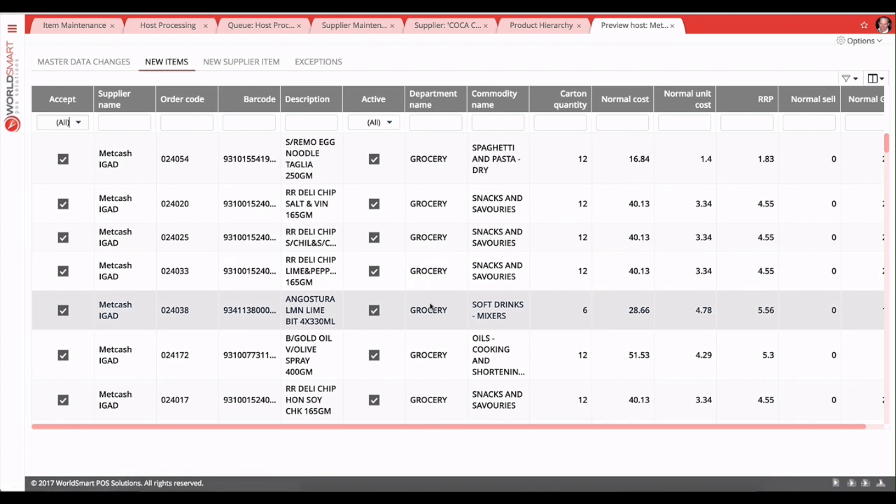
Browse the new items list and its available columns, and open the New Supplier Item list.
{"action": "scroll", "coordinate": [431, 309], "scroll_direction": "right", "scroll_amount": 2}
{"action": "scroll", "coordinate": [431, 306], "scroll_direction": "left", "scroll_amount": 1}
{"action": "scroll", "coordinate": [431, 306], "scroll_direction": "down", "scroll_amount": 5}
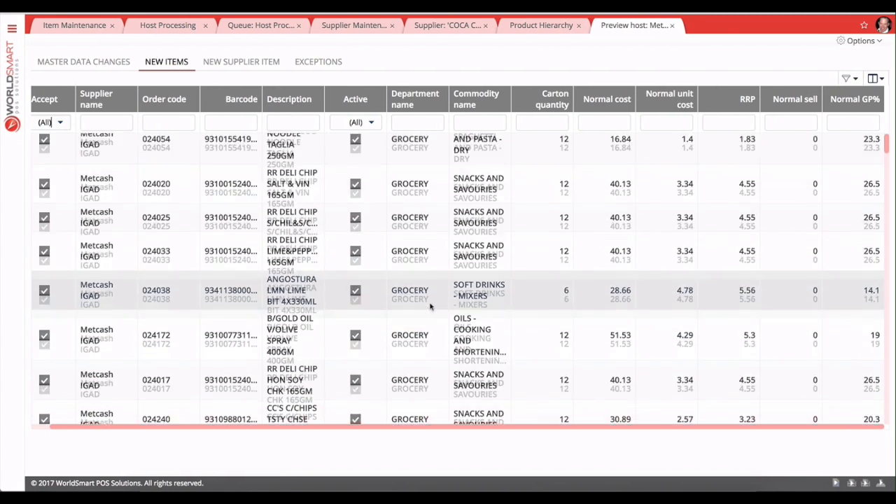
{"action": "scroll", "coordinate": [430, 306], "scroll_direction": "down", "scroll_amount": 4}
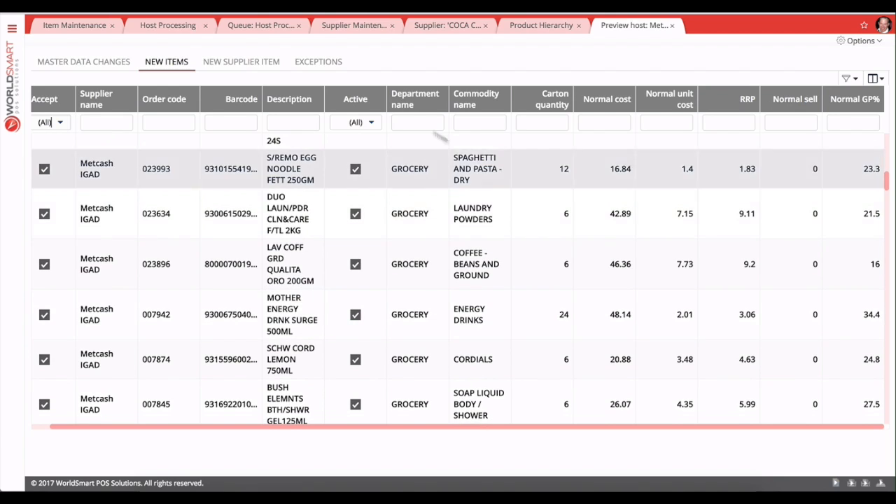
{"action": "left_click", "coordinate": [873, 78]}
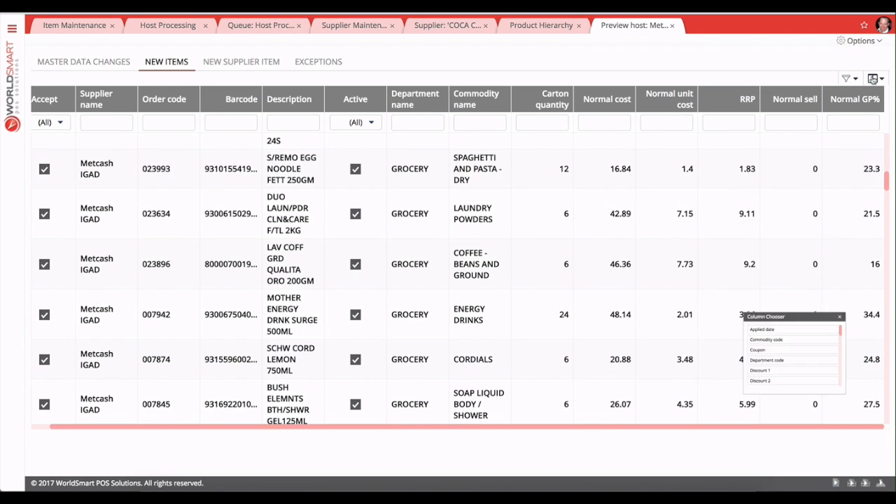
{"action": "scroll", "coordinate": [791, 383], "scroll_direction": "down", "scroll_amount": 5}
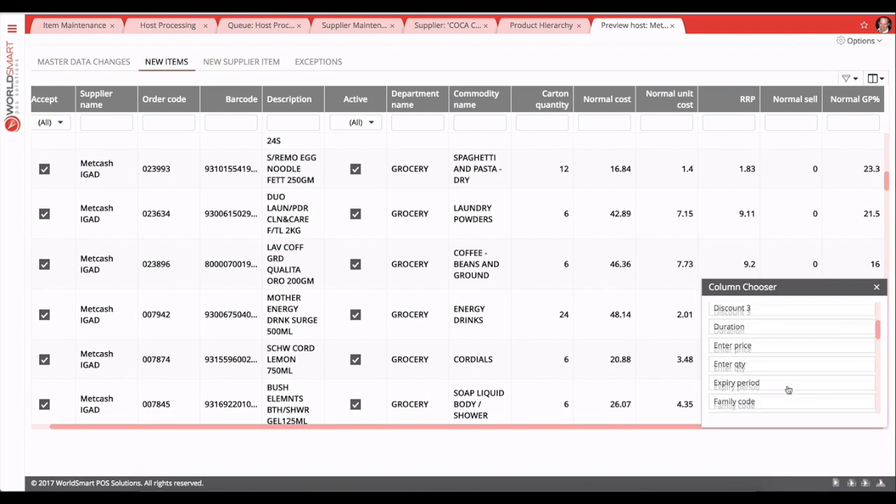
{"action": "left_click", "coordinate": [877, 287]}
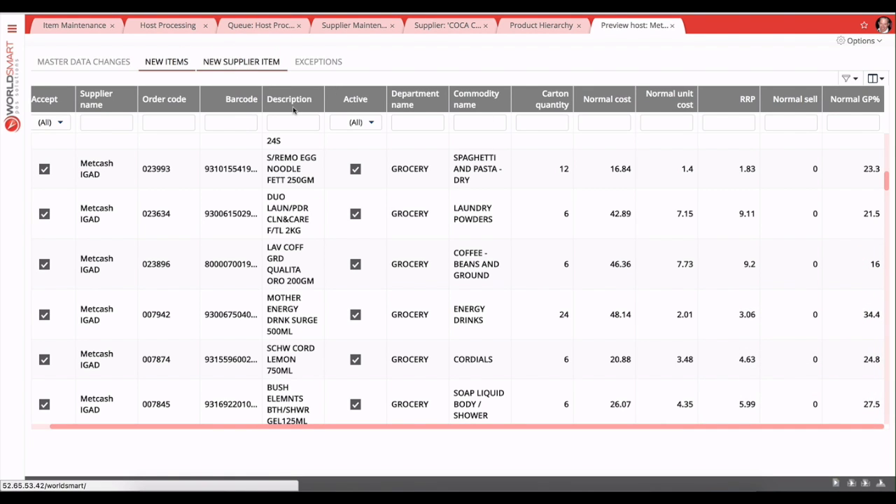
{"action": "left_click", "coordinate": [255, 63]}
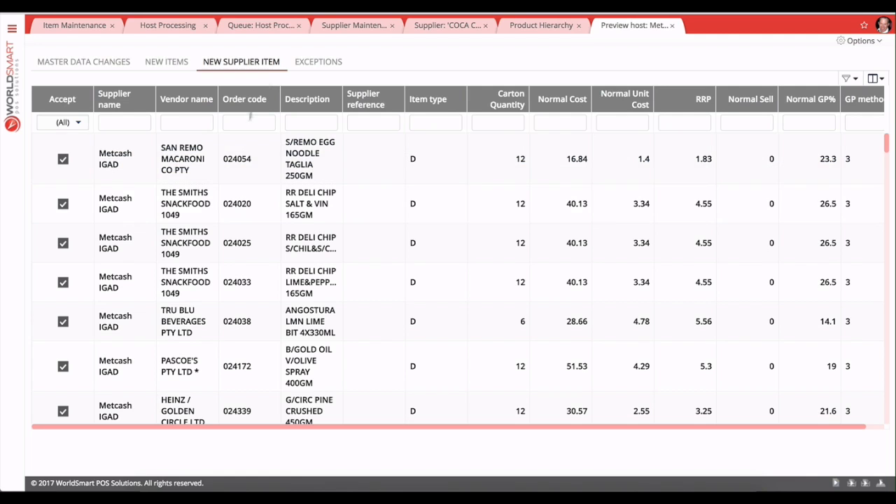
Open the Exceptions list of the host preview and scroll through its entries.
{"action": "left_click", "coordinate": [323, 61]}
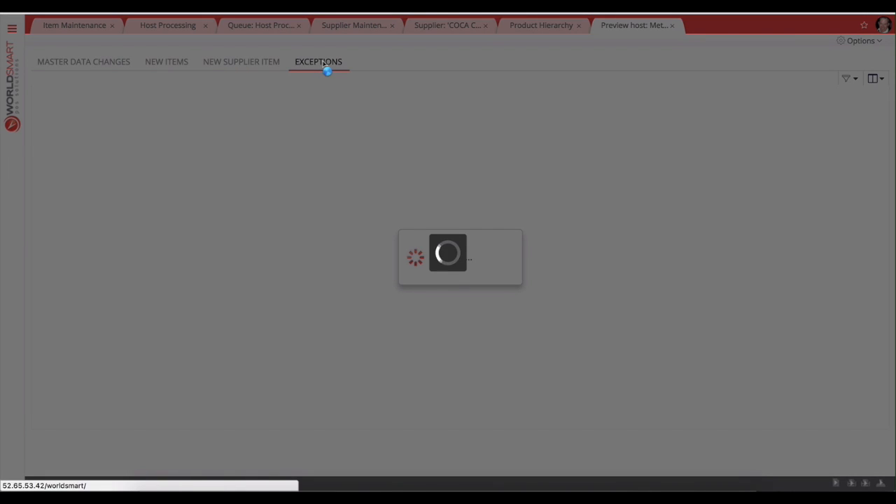
{"action": "scroll", "coordinate": [367, 154], "scroll_direction": "down", "scroll_amount": 3}
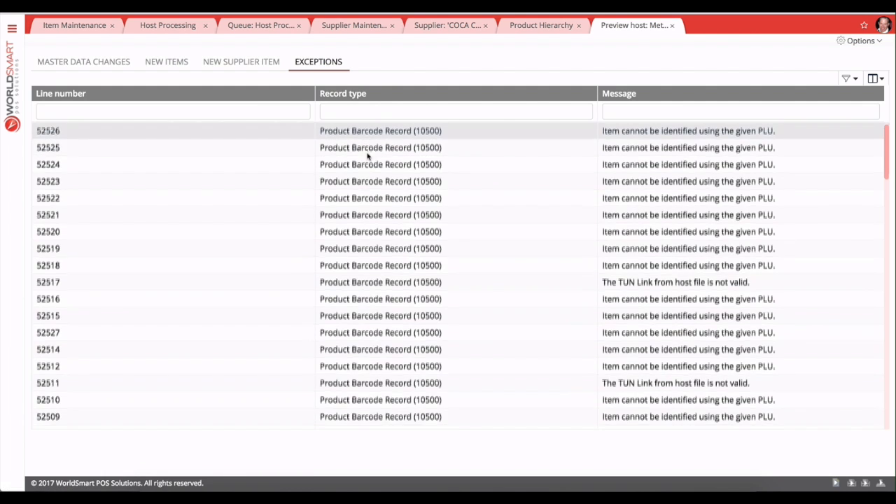
{"action": "scroll", "coordinate": [367, 154], "scroll_direction": "up", "scroll_amount": 3}
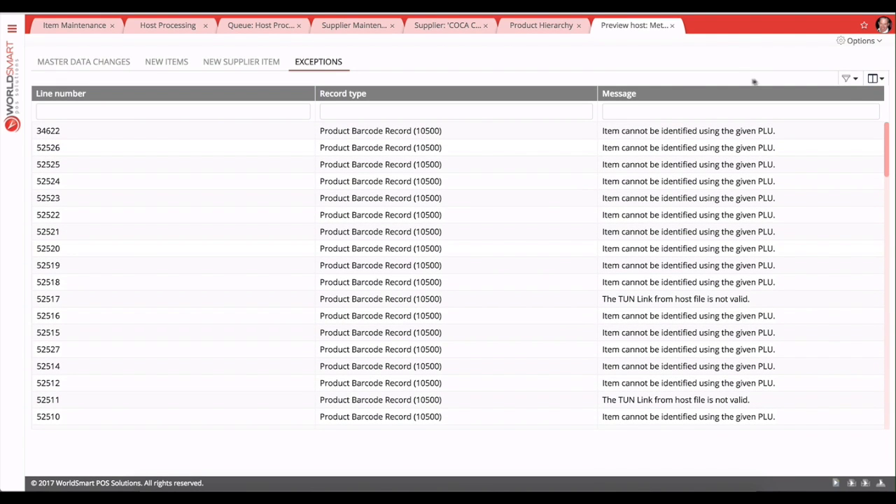
Apply the Metcash IGAD host from the preview's options and confirm applying it.
{"action": "left_click", "coordinate": [856, 40]}
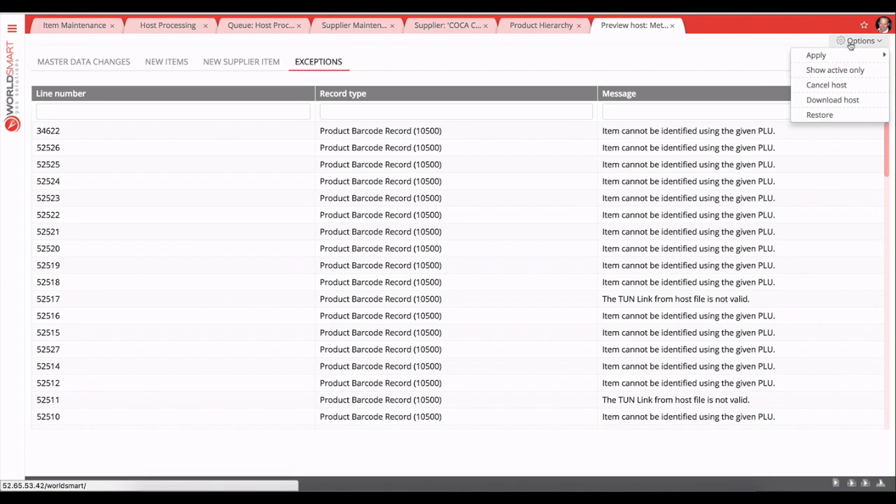
{"action": "mouse_move", "coordinate": [846, 56]}
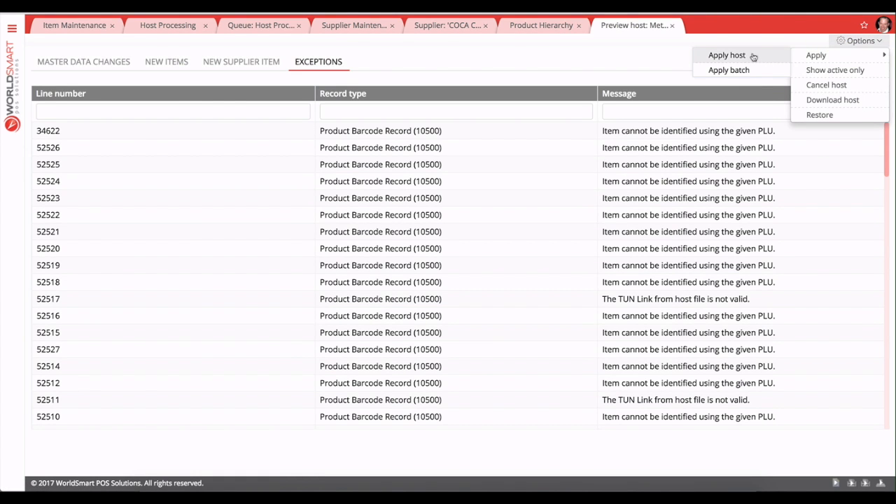
{"action": "left_click", "coordinate": [753, 56]}
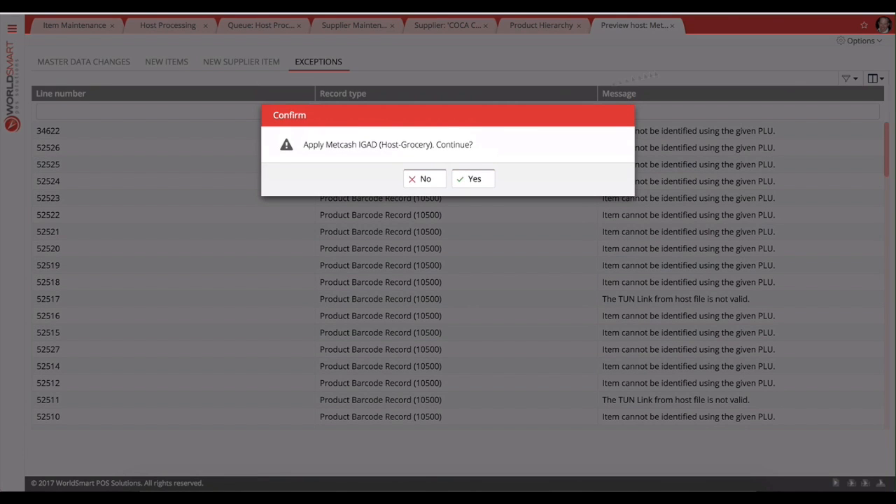
{"action": "left_click", "coordinate": [476, 181]}
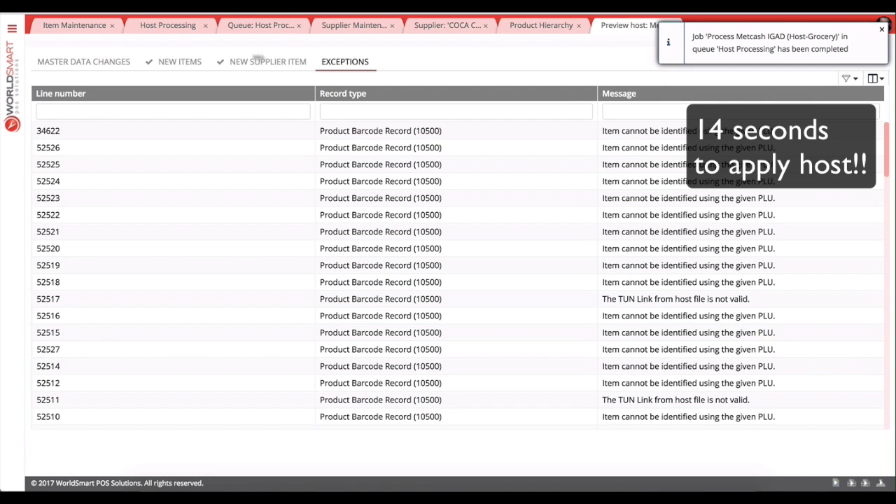
Close the old Item Maintenance tab and reopen Item Maintenance by searching the navigation menu for it.
{"action": "left_click", "coordinate": [79, 31]}
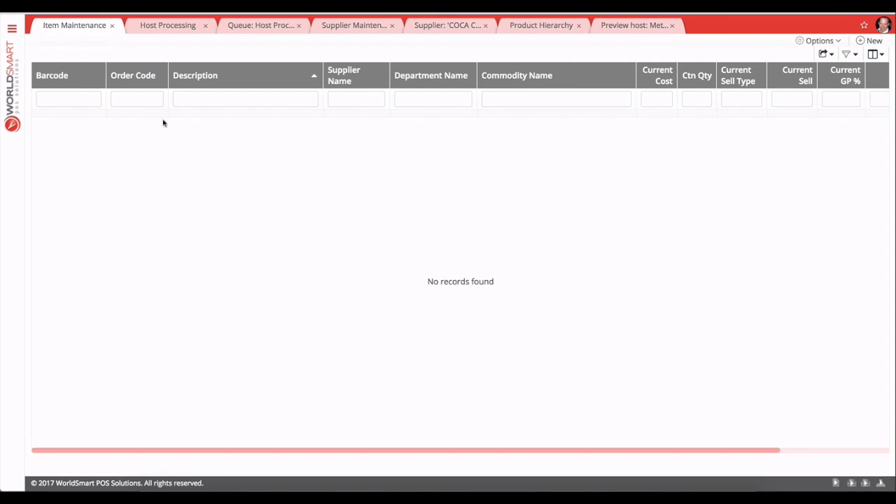
{"action": "left_click", "coordinate": [111, 26]}
{"action": "left_click", "coordinate": [12, 30]}
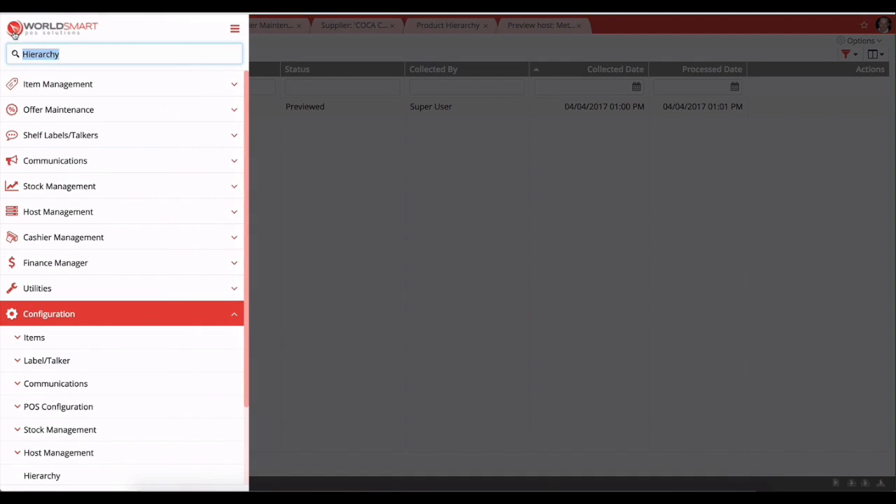
{"action": "type", "text": "it"}
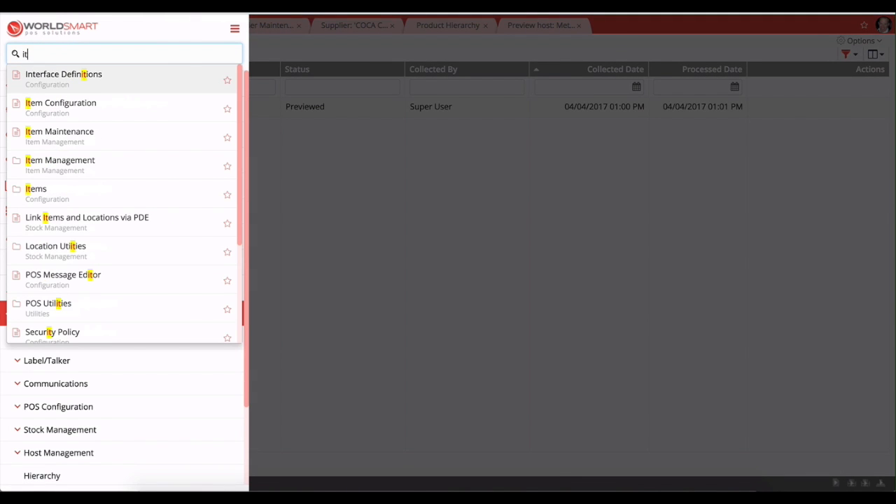
{"action": "type", "text": "em main"}
{"action": "left_click", "coordinate": [74, 85]}
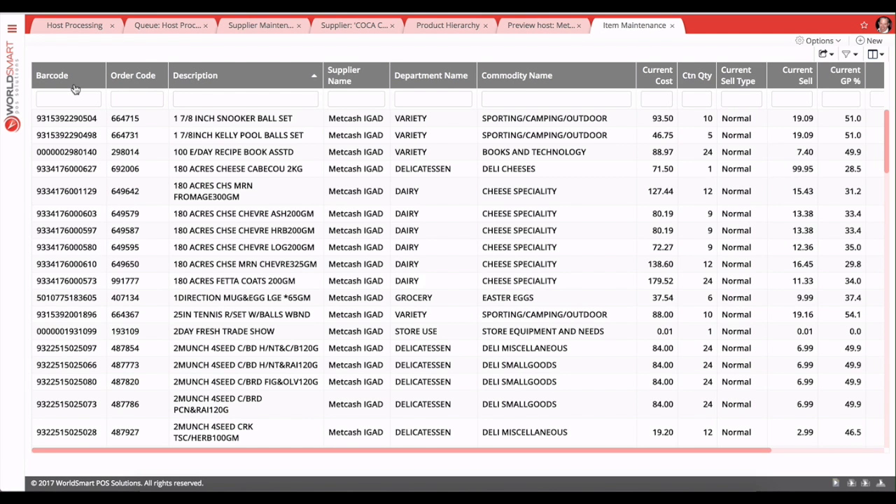
Filter items by the description COCA COLA and open the COCA COLA 2L item to review its supplier details.
{"action": "left_click", "coordinate": [185, 98]}
{"action": "type", "text": "COCA COLA"}
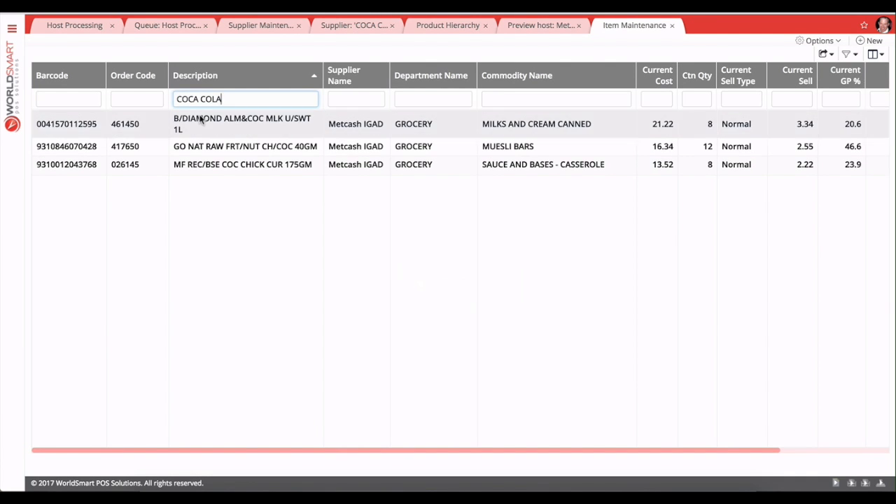
{"action": "left_click", "coordinate": [216, 136]}
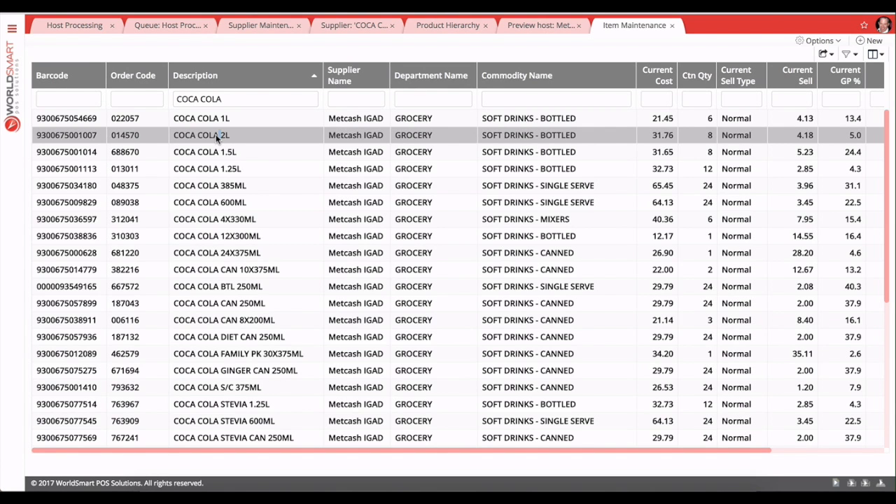
{"action": "double_click", "coordinate": [217, 137]}
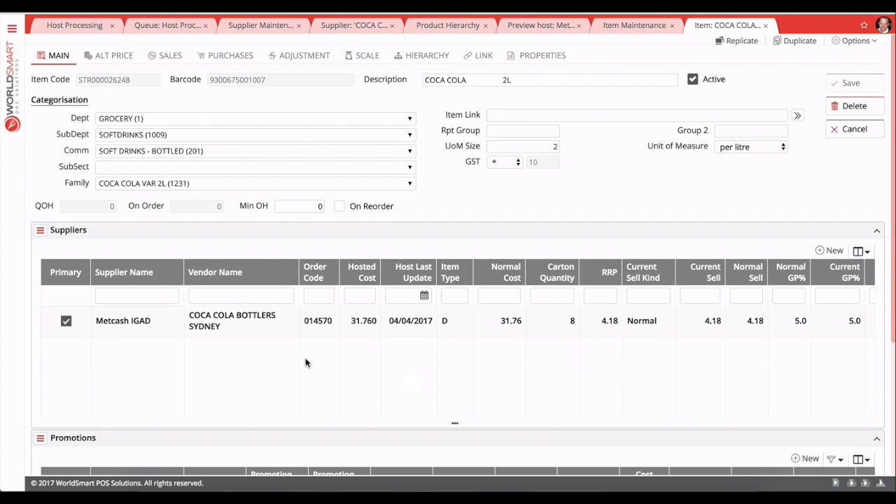
{"action": "scroll", "coordinate": [305, 363], "scroll_direction": "down", "scroll_amount": 2}
{"action": "scroll", "coordinate": [305, 363], "scroll_direction": "up", "scroll_amount": 2}
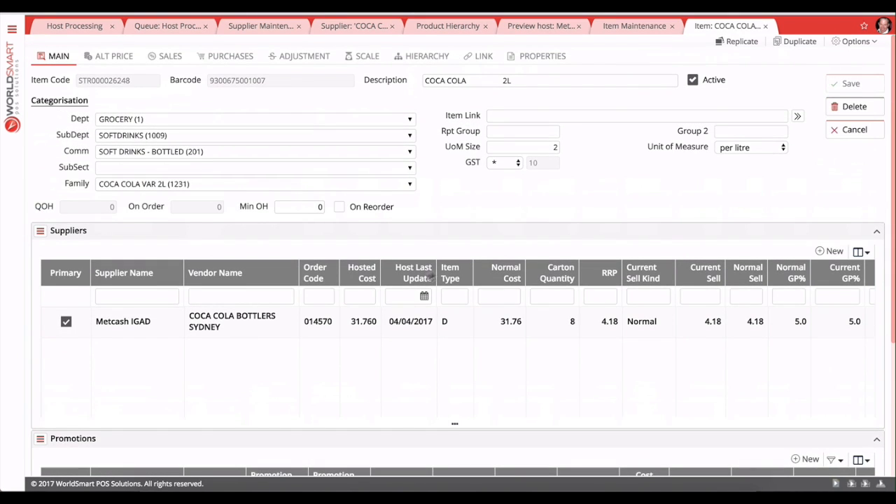